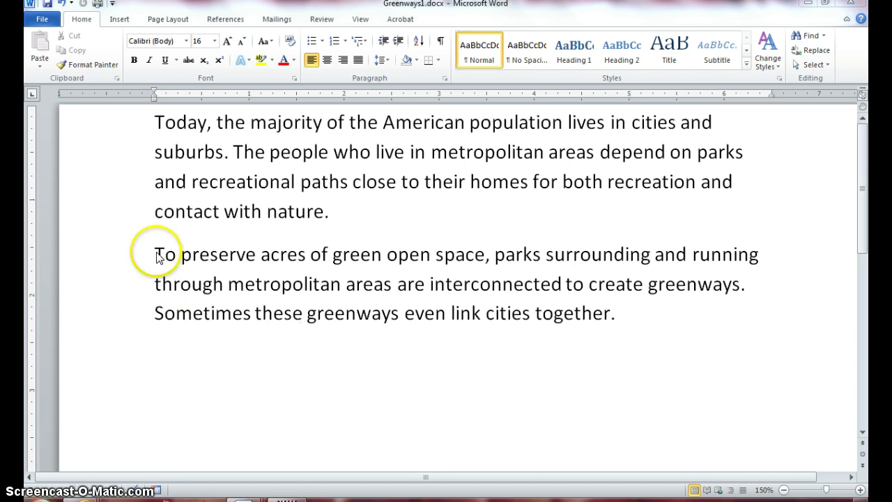
# Open the document Step12-4.docx from the Lesson 12 folder.
pyautogui.click(44, 19)
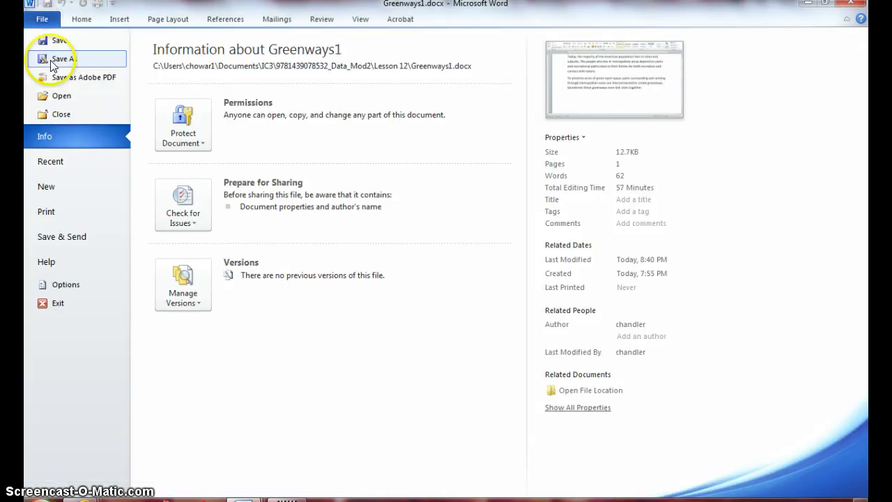
pyautogui.click(58, 95)
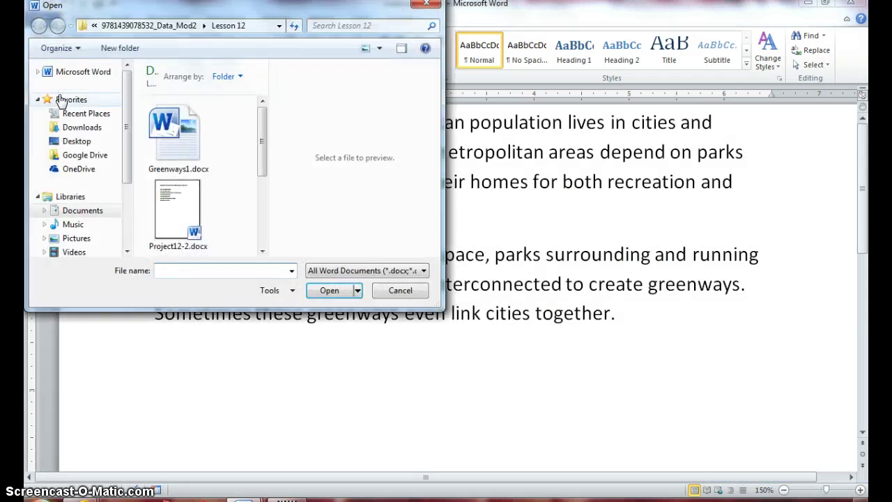
pyautogui.click(174, 158)
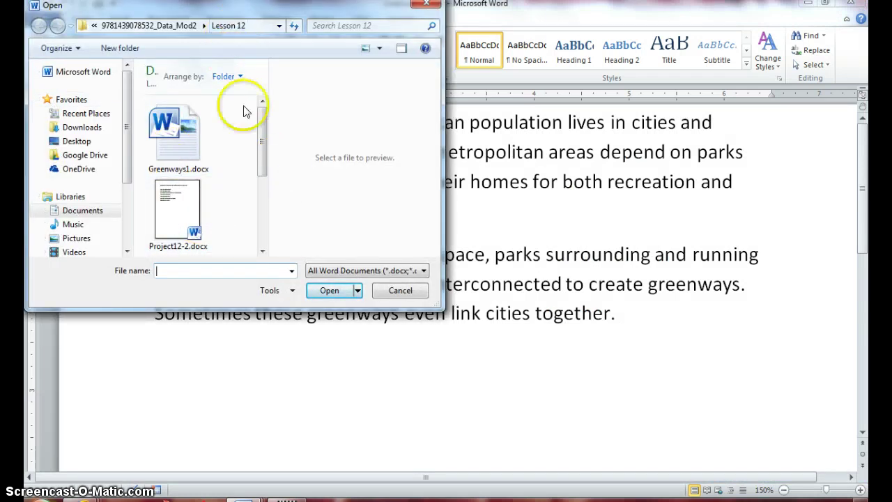
pyautogui.click(261, 144)
pyautogui.moveTo(261, 144); pyautogui.dragTo(262, 222)
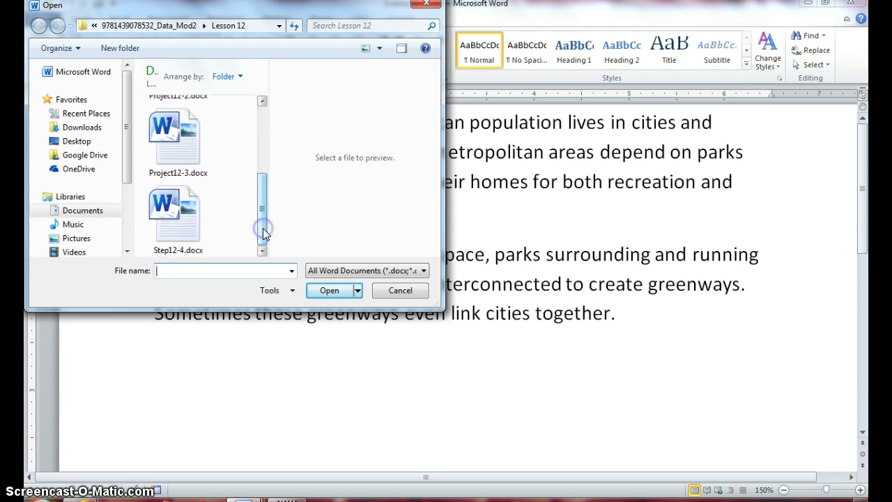
pyautogui.doubleClick(179, 202)
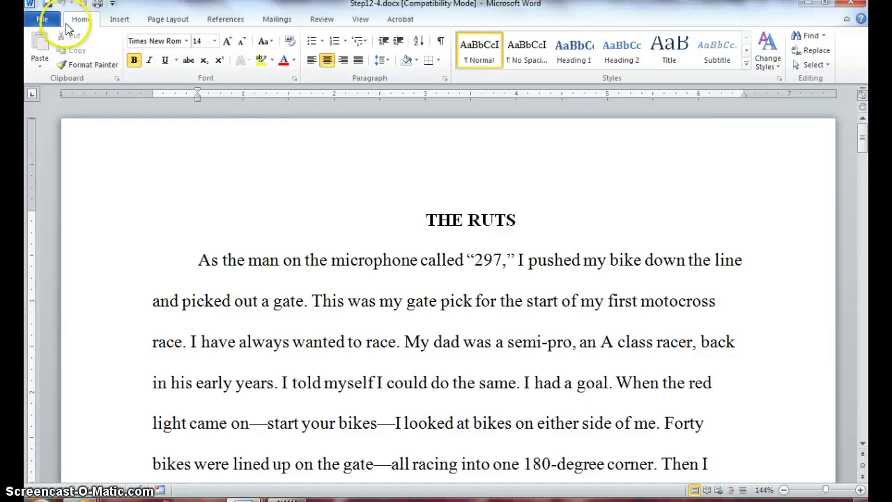
# Save a copy of the document as Ruts in the Lesson 12 folder, in Word Document (*.docx) format.
pyautogui.click(38, 20)
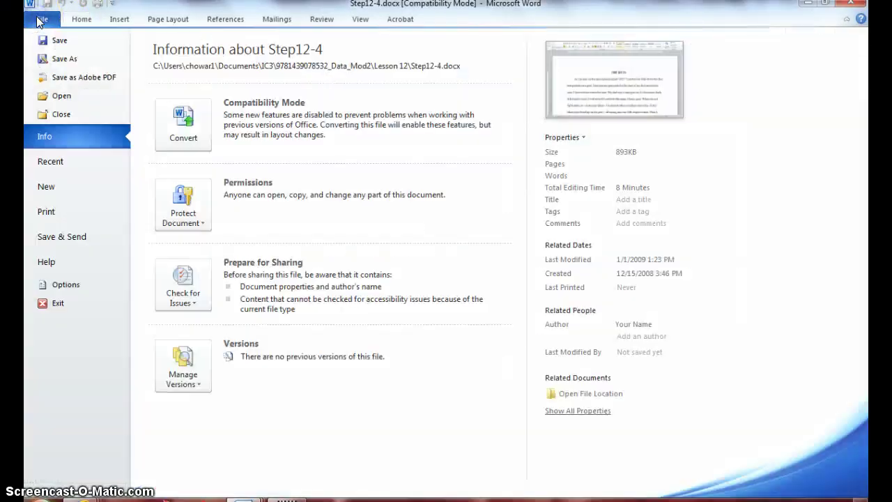
pyautogui.click(60, 60)
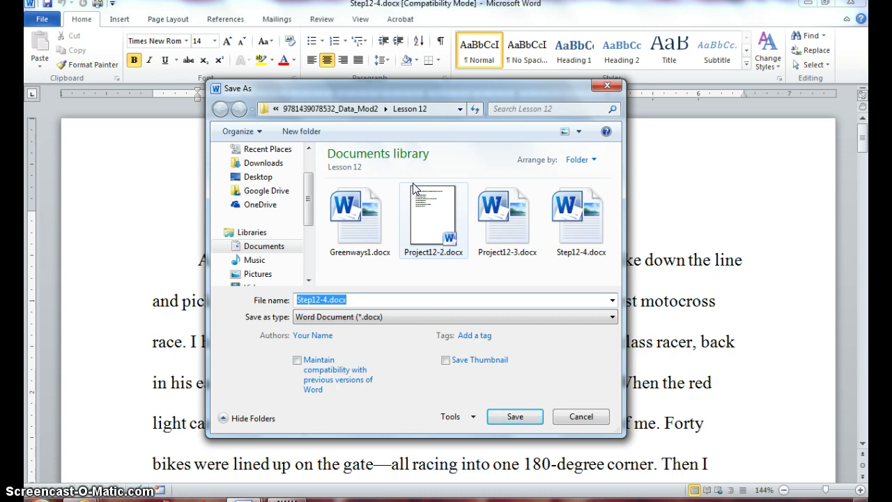
pyautogui.write('Ruts')
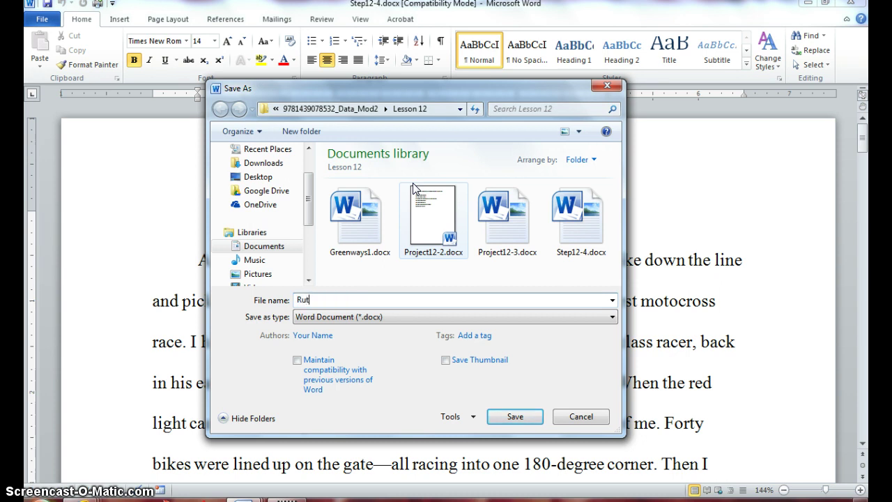
pyautogui.click(515, 416)
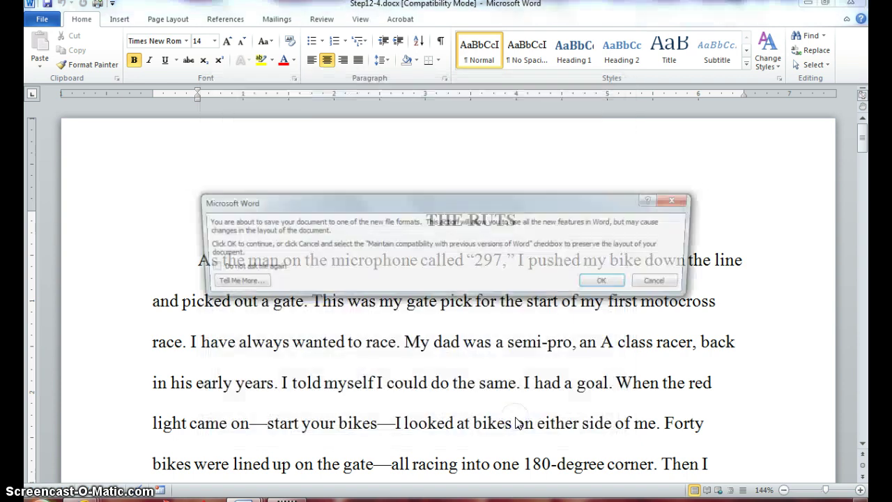
pyautogui.click(603, 283)
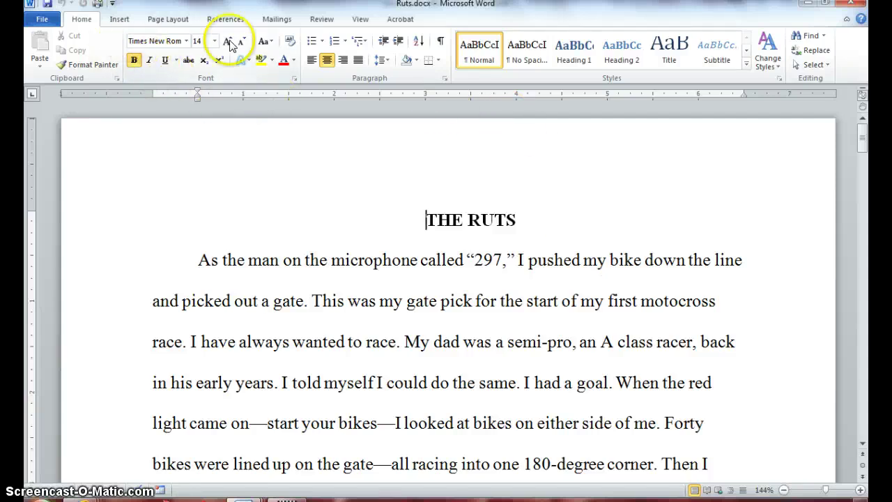
# Switch the Ruts document to Full Screen Reading view.
pyautogui.click(361, 21)
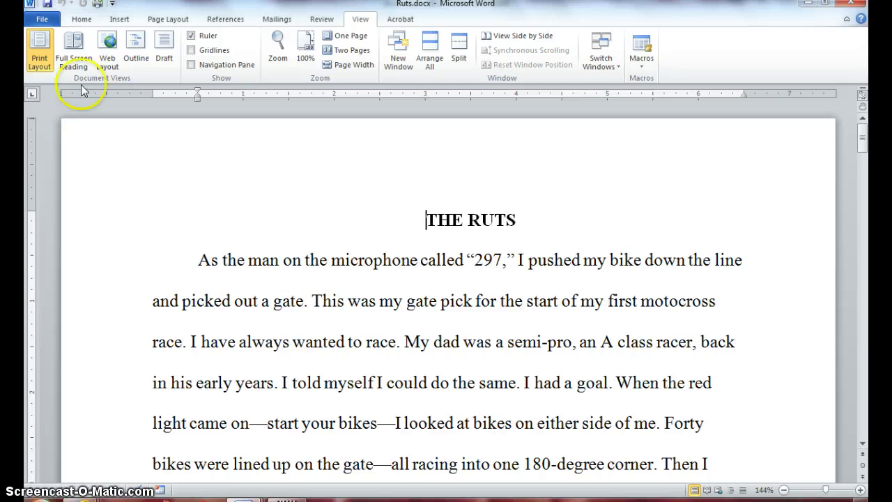
pyautogui.click(77, 40)
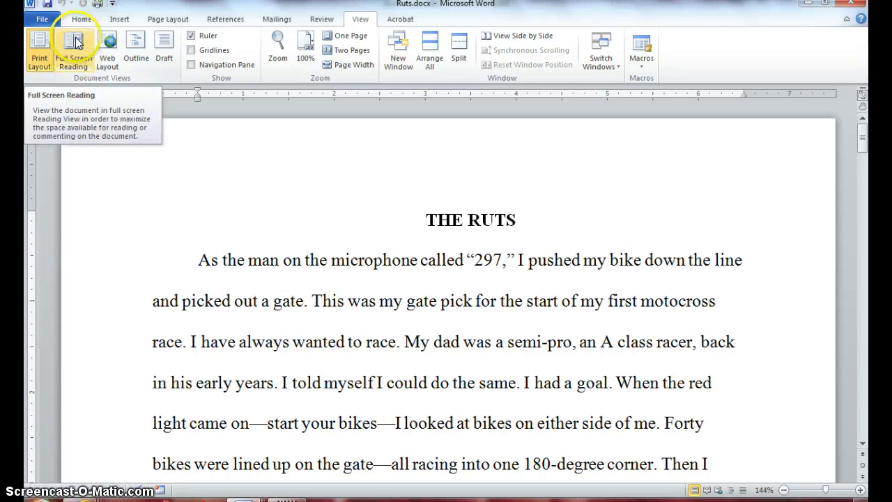
pyautogui.click(76, 40)
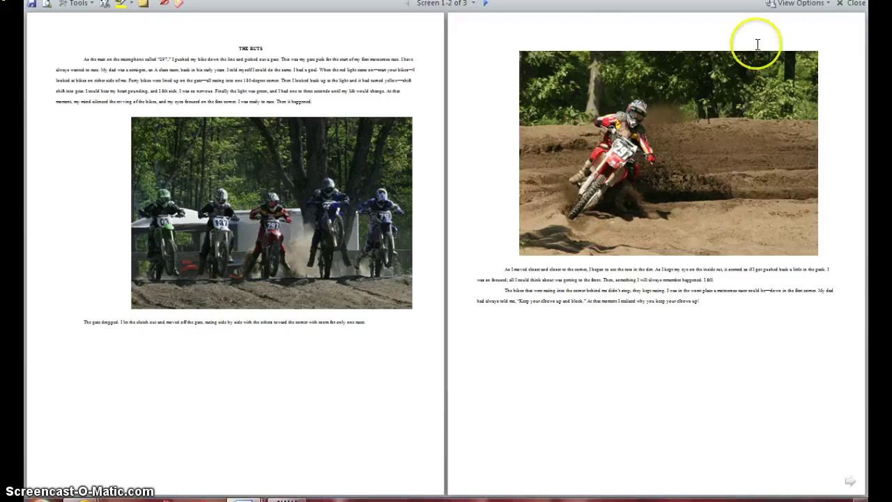
# Show the pages in the reading view as they will look when printed.
pyautogui.click(829, 5)
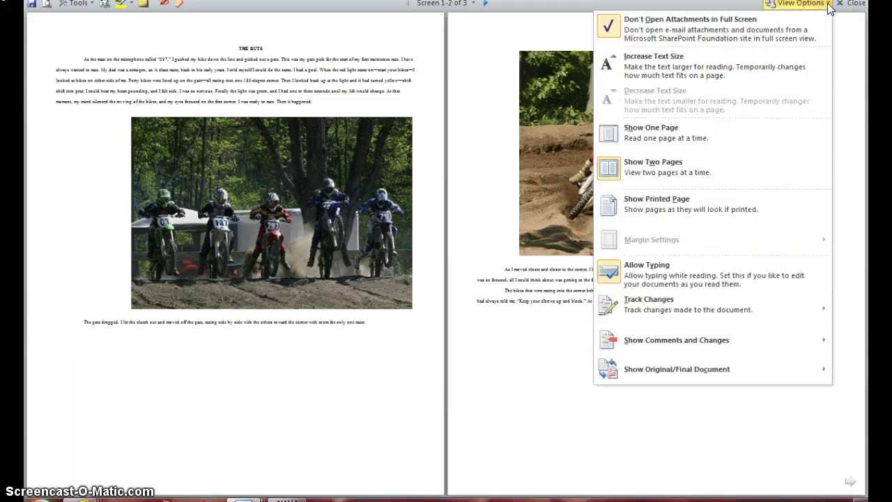
pyautogui.click(829, 5)
pyautogui.click(828, 6)
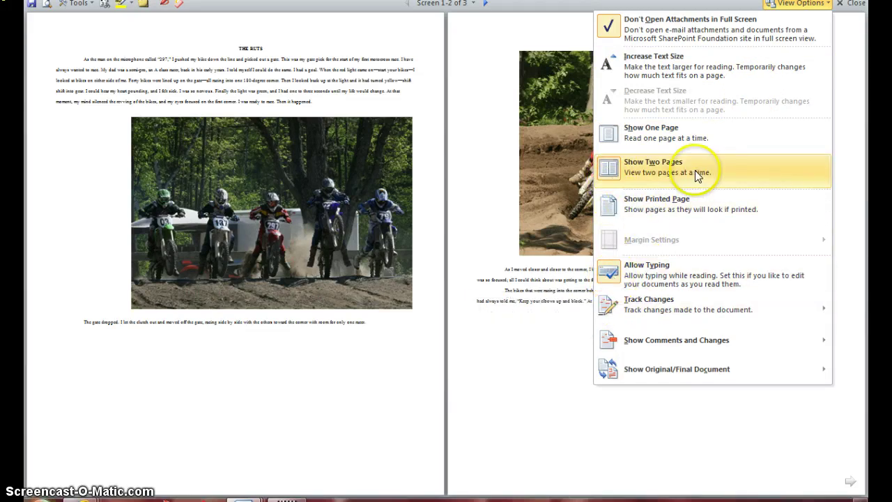
pyautogui.click(722, 216)
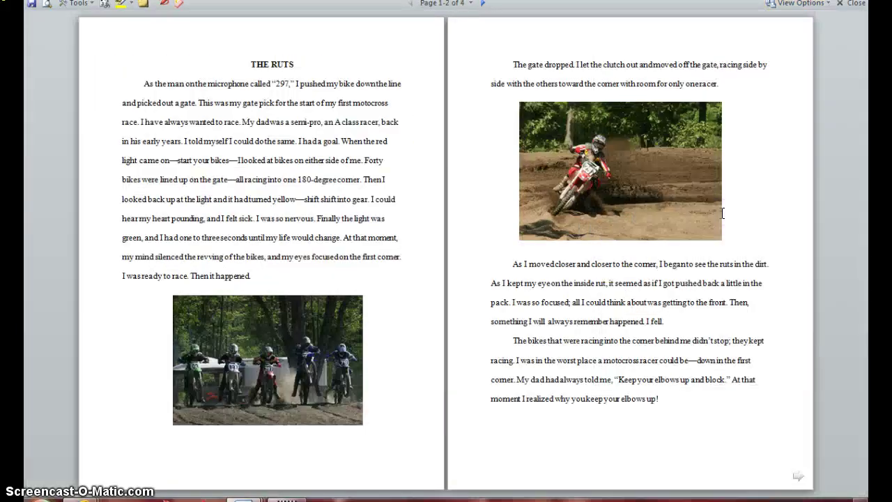
pyautogui.click(828, 6)
pyautogui.moveTo(719, 229)
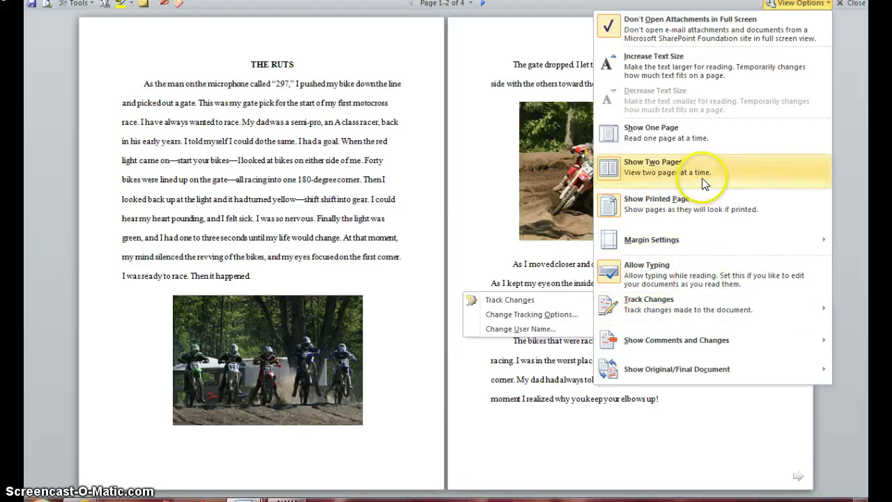
pyautogui.moveTo(706, 313)
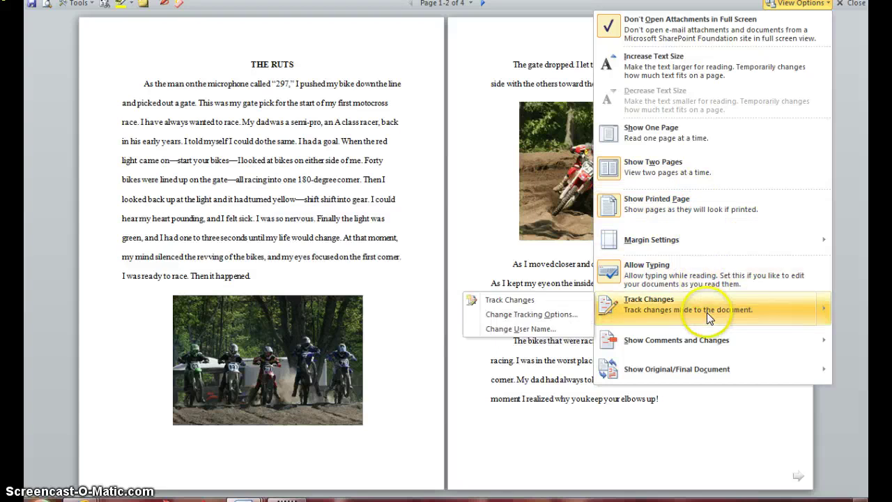
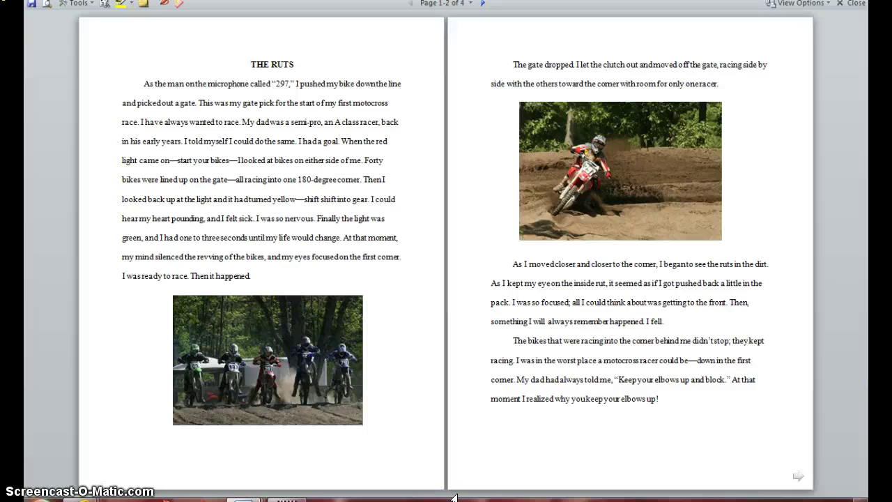
# Page through the whole document to its end and return to the first page.
pyautogui.press('Down')
pyautogui.press('Down')
pyautogui.press('Down')
pyautogui.press('Down')
pyautogui.press('Down')
pyautogui.press('Down')
pyautogui.press('Down')
pyautogui.press('Down')
pyautogui.press('Down')
pyautogui.press('Down')
pyautogui.press('Down')
pyautogui.press('Down')
pyautogui.press('Down')
pyautogui.press('Down')
pyautogui.press('Down')
pyautogui.press('Down')
pyautogui.press('Down')
pyautogui.press('Down')
pyautogui.press('Down')
pyautogui.press('Down')
pyautogui.press('Down')
pyautogui.press('Down')
pyautogui.press('Down')
pyautogui.press('Down')
pyautogui.press('Down')
pyautogui.press('Down')
pyautogui.press('Down')
pyautogui.press('Down')
pyautogui.press('Down')
pyautogui.press('Down')
pyautogui.press('Down')
pyautogui.press('Down')
pyautogui.press('Down')
pyautogui.press('Down')
pyautogui.press('Down')
pyautogui.press('Down')
pyautogui.press('Down')
pyautogui.press('Down')
pyautogui.press('Down')
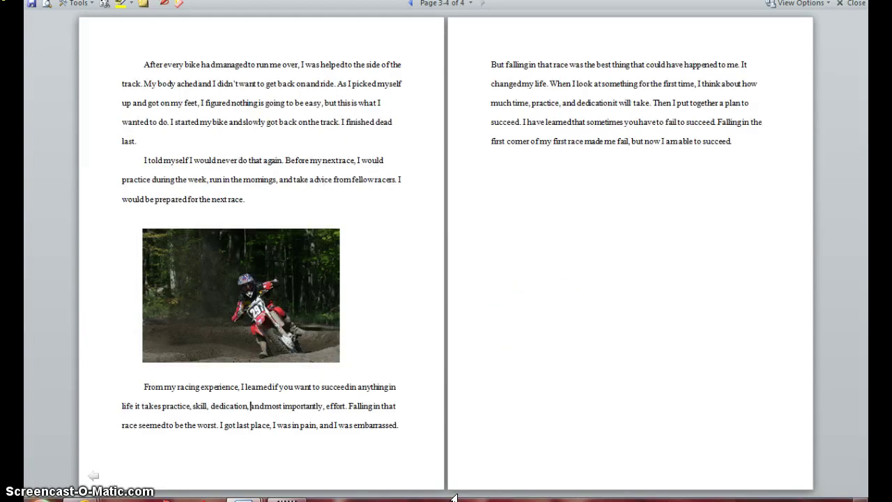
pyautogui.press('Up')
pyautogui.press('Up')
pyautogui.press('Up')
pyautogui.press('Up')
pyautogui.press('Up')
pyautogui.press('Up')
pyautogui.press('Up')
pyautogui.press('Up')
pyautogui.press('Up')
pyautogui.press('Up')
pyautogui.press('Up')
pyautogui.press('Up')
pyautogui.press('Up')
pyautogui.press('Up')
pyautogui.press('Up')
pyautogui.press('Up')
pyautogui.press('Up')
pyautogui.press('Up')
pyautogui.press('Up')
pyautogui.press('Up')
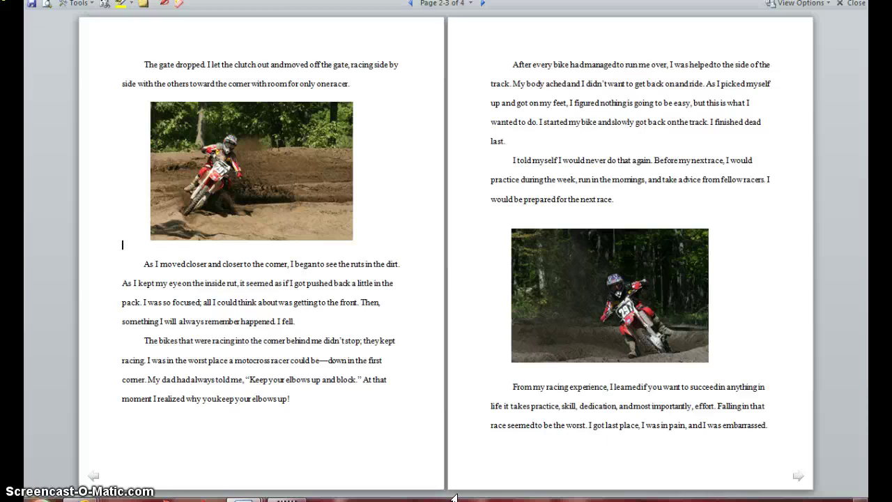
pyautogui.press('pagedown')
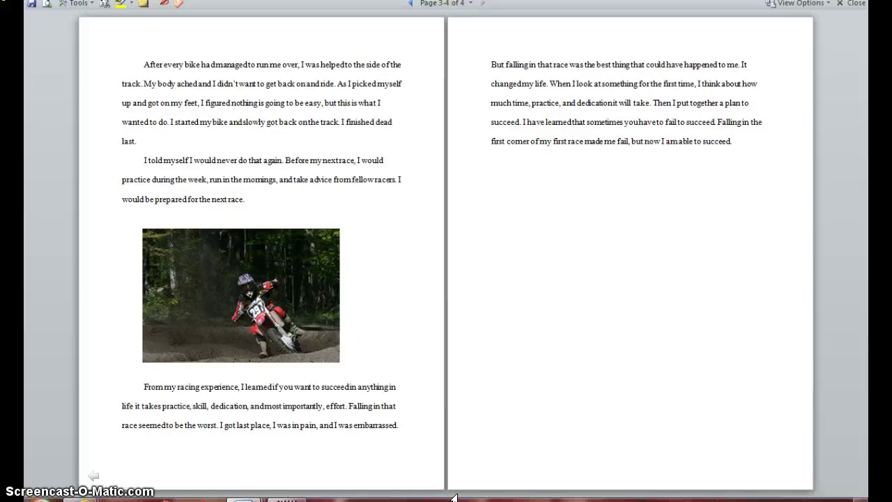
pyautogui.press('Home')
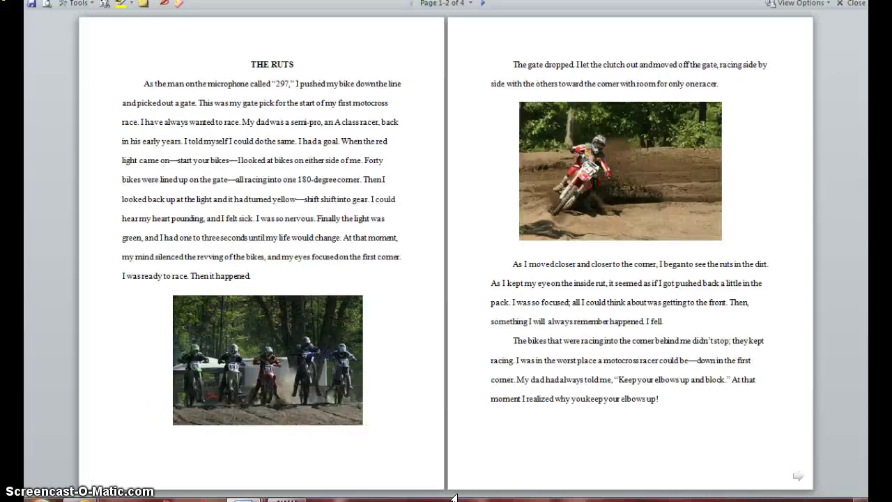
pyautogui.press('End')
pyautogui.press('Home')
# Insert "GETTING THROUGH" before "THE RUTS" in the document title.
pyautogui.click(250, 60)
pyautogui.click(250, 61)
pyautogui.write('GETTING')
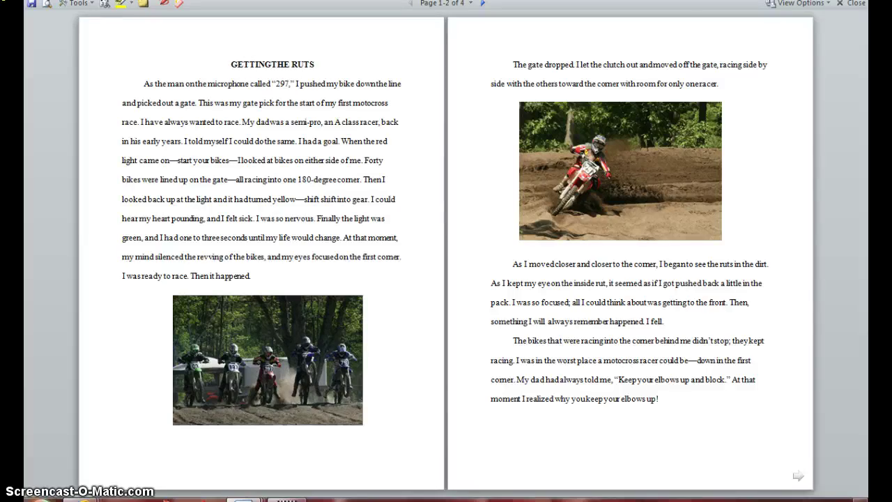
pyautogui.write(' THROUG')
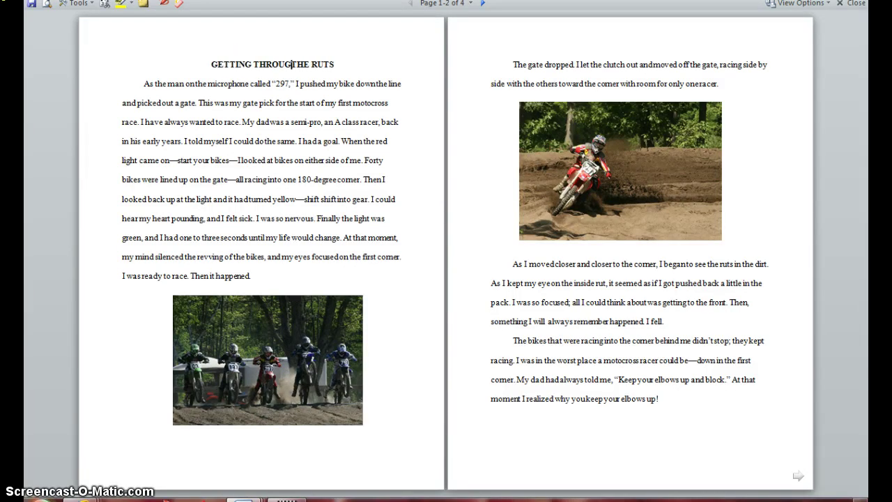
pyautogui.write('H')
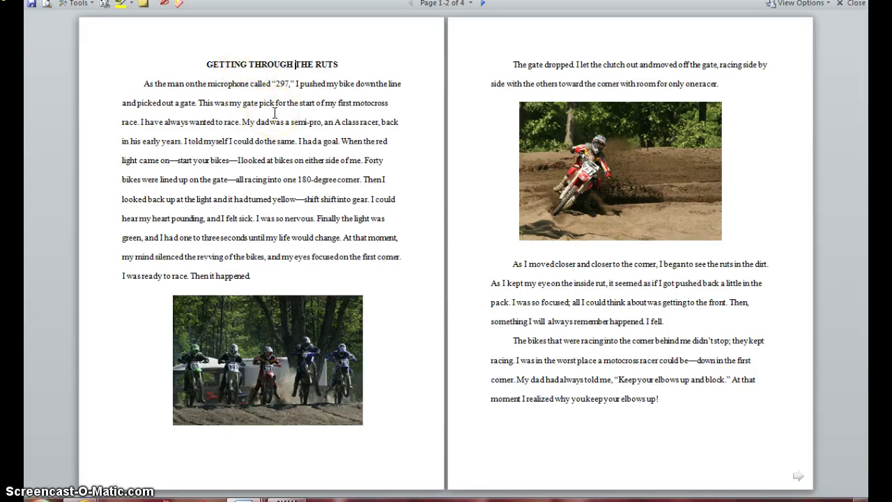
pyautogui.click(279, 153)
pyautogui.click(314, 64)
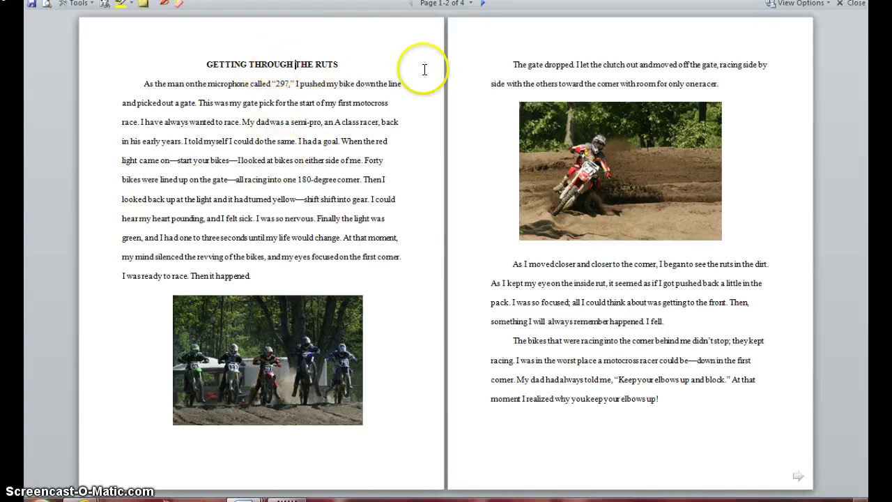
# Turn off Allow Typing for the reading view and check the setting.
pyautogui.click(829, 5)
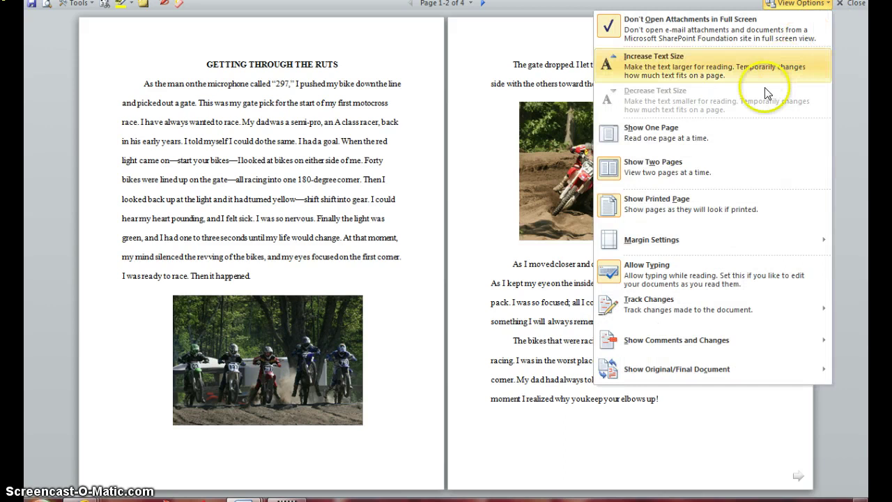
pyautogui.click(712, 277)
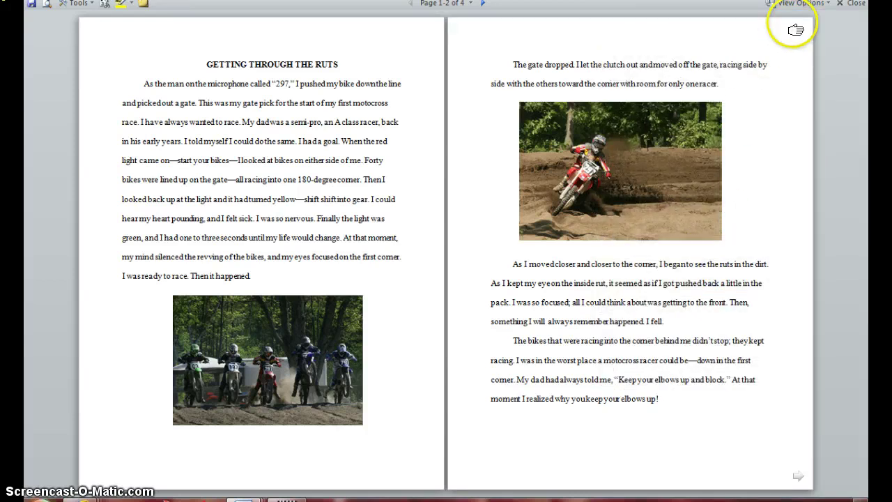
pyautogui.click(828, 5)
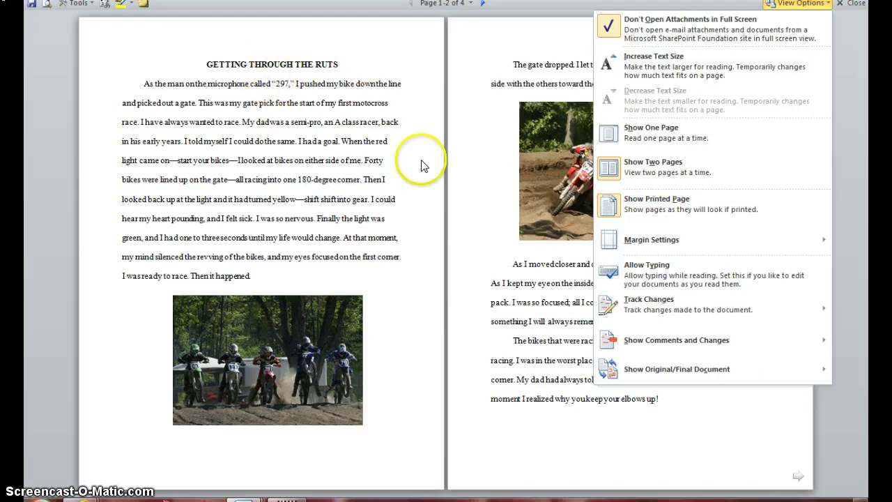
pyautogui.click(801, 5)
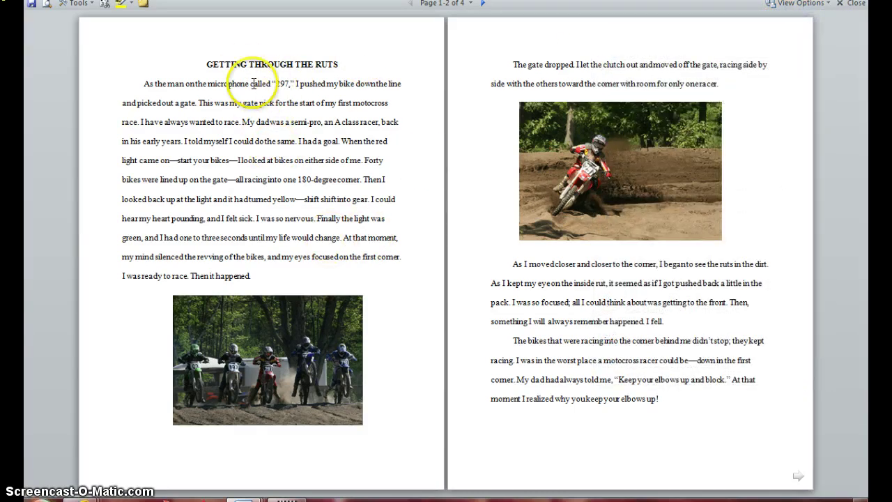
# Select the word "GETTING" in the title and page back and forth between the first and last pages.
pyautogui.doubleClick(239, 65)
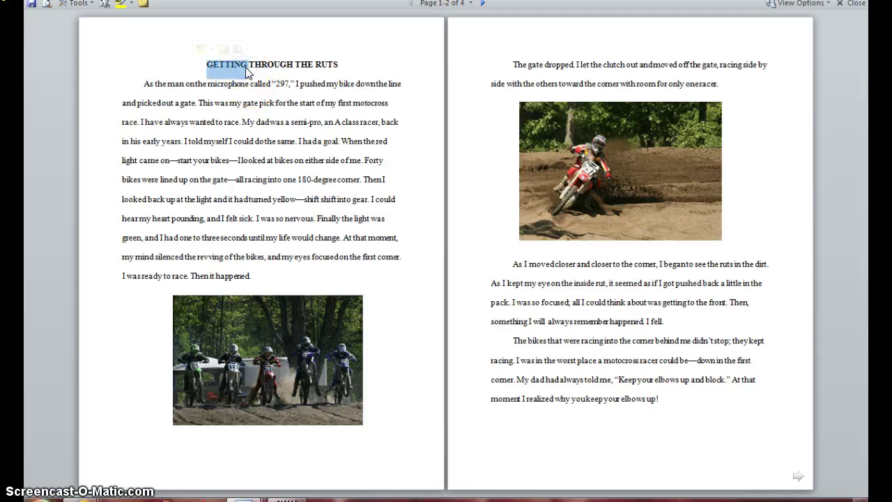
pyautogui.press('pagedown')
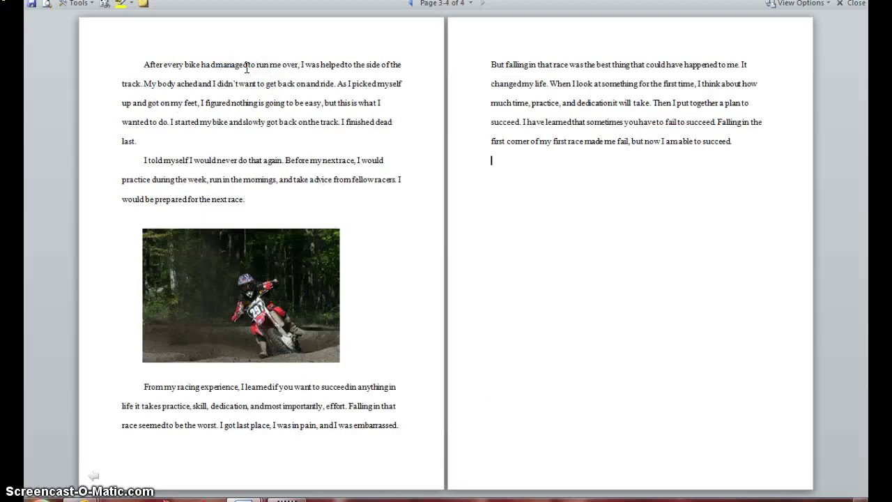
pyautogui.press('pageup')
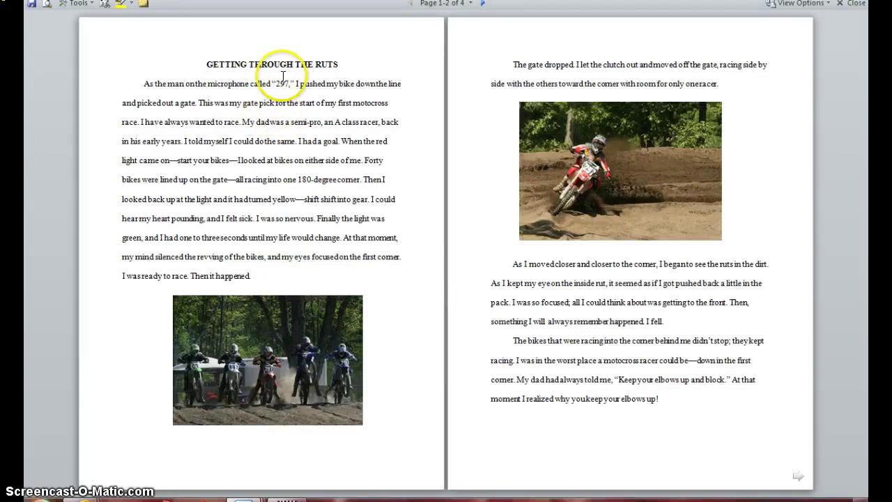
pyautogui.press('pagedown')
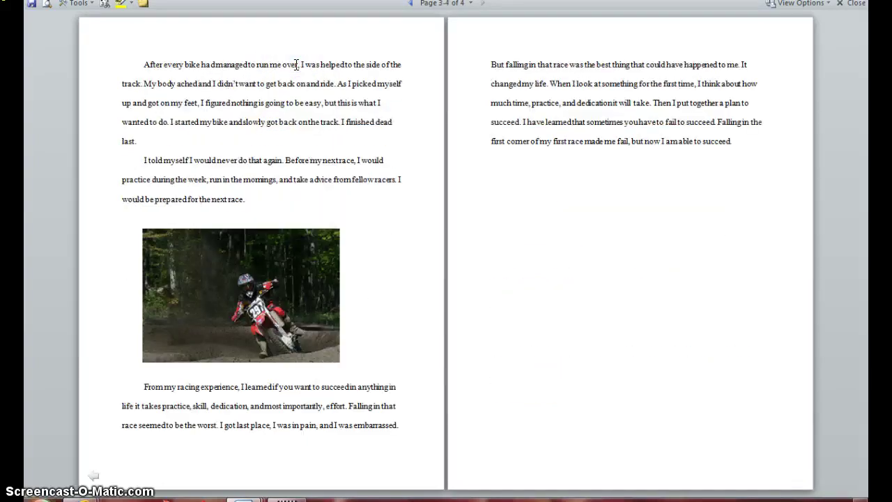
# Return to the document's first page, review the reading view's display options, and close Full Screen Reading view.
pyautogui.press('pageup')
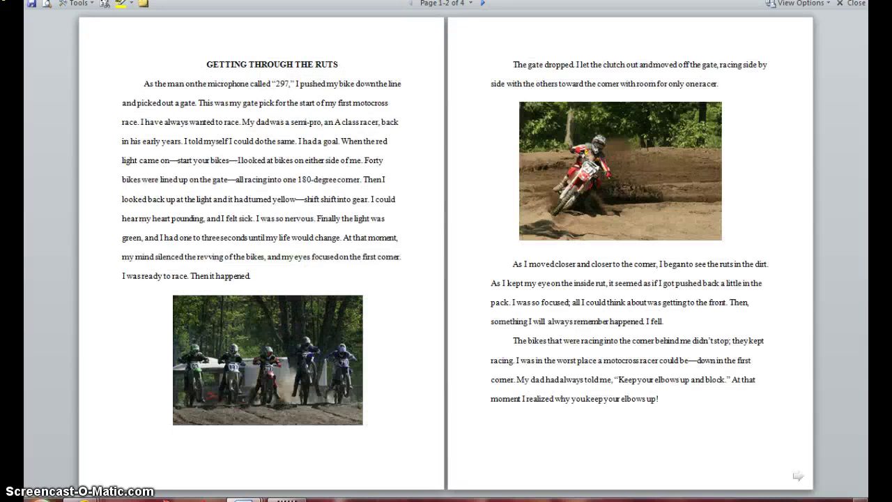
pyautogui.click(803, 4)
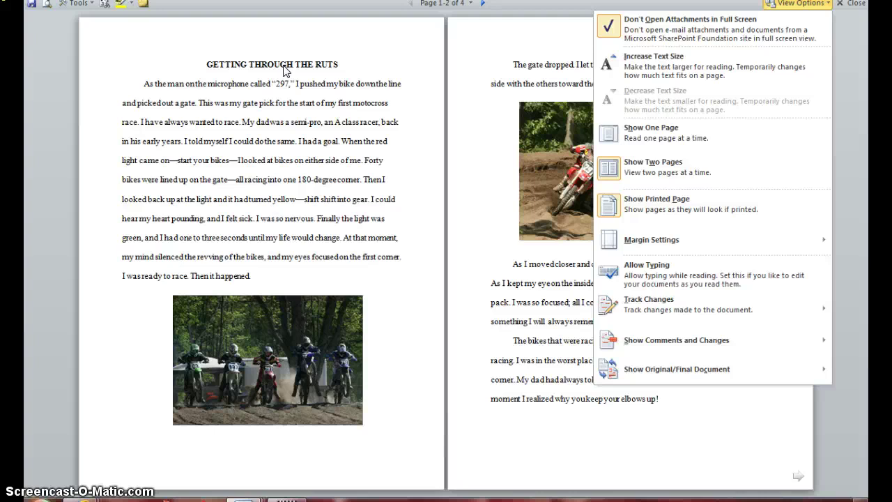
pyautogui.click(280, 104)
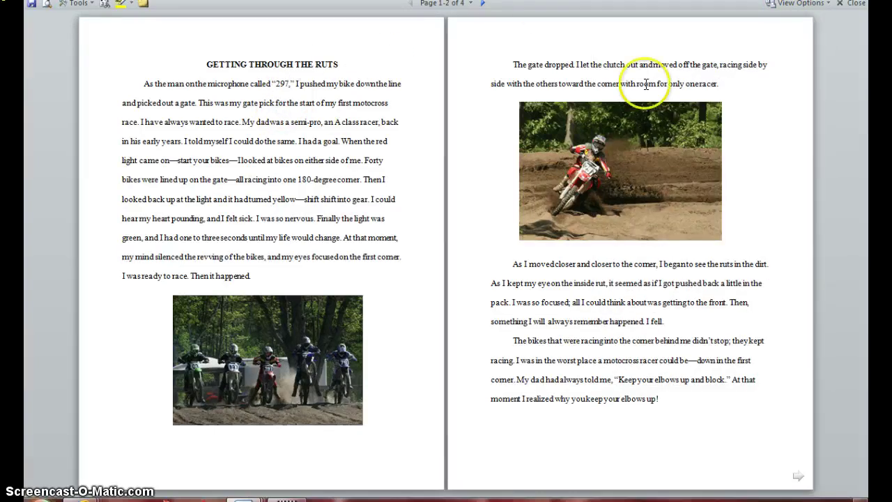
pyautogui.click(852, 10)
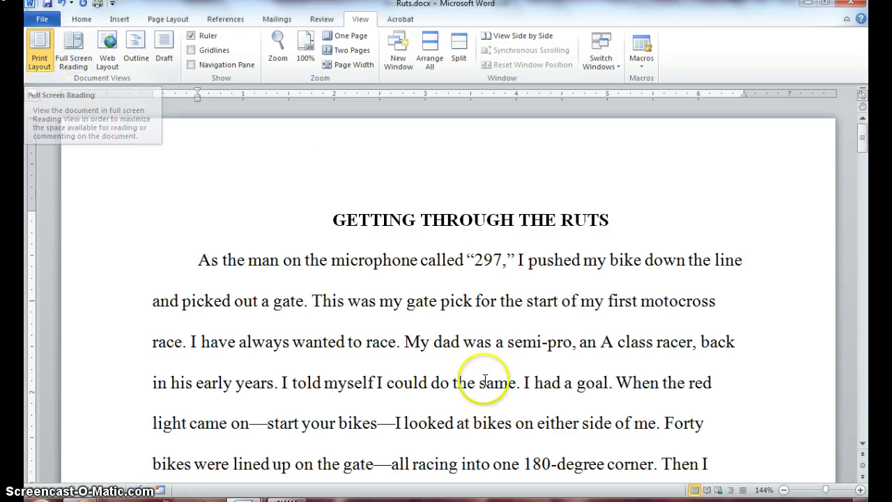
# View the document in Web Layout and Outline views, examine the outline through to its end, and close Outline view.
pyautogui.click(719, 490)
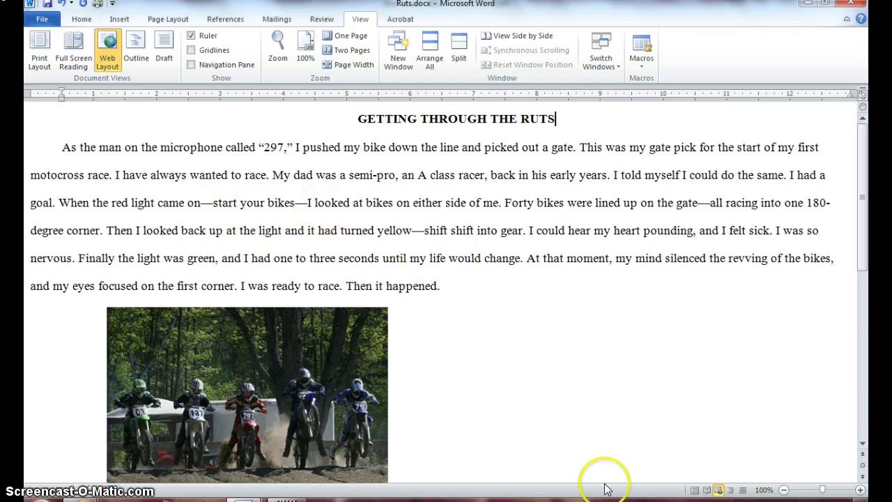
pyautogui.click(730, 490)
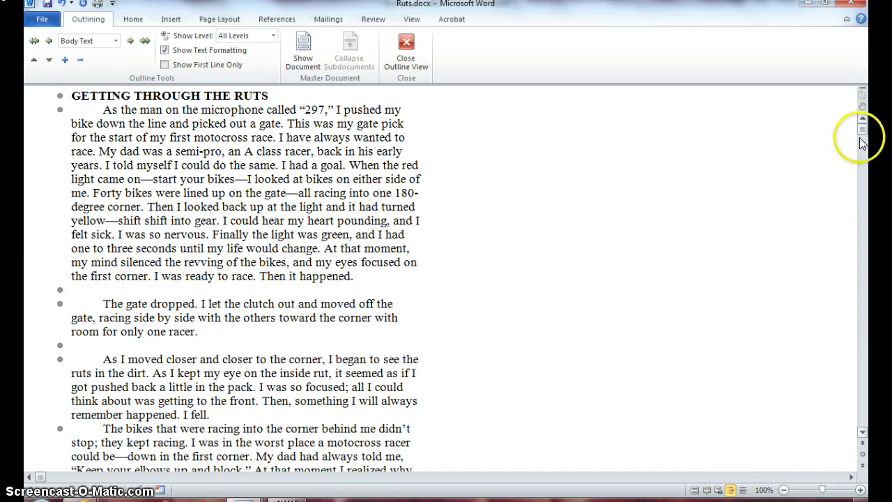
pyautogui.moveTo(862, 131); pyautogui.dragTo(867, 325)
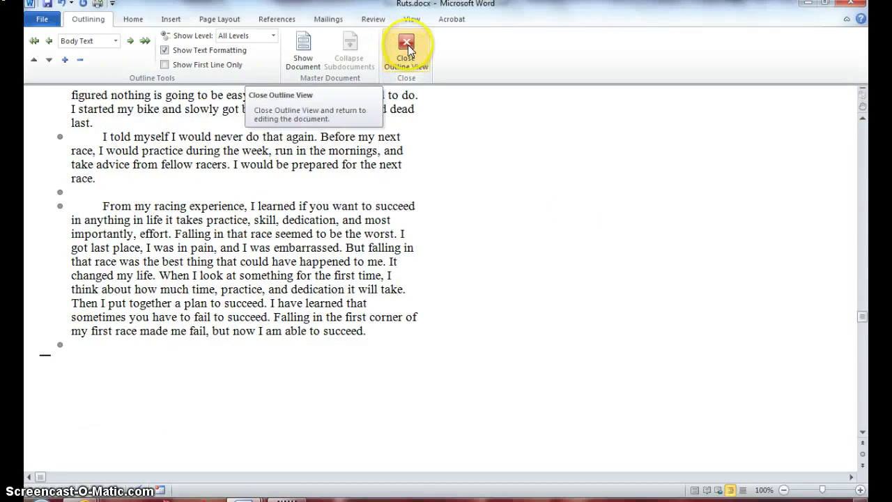
pyautogui.click(407, 49)
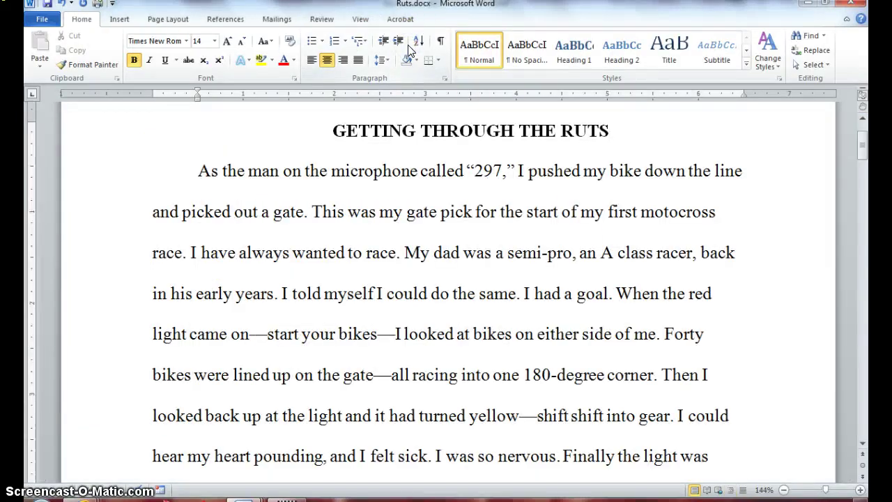
# Display the document in Draft view and look through it to the end.
pyautogui.click(743, 491)
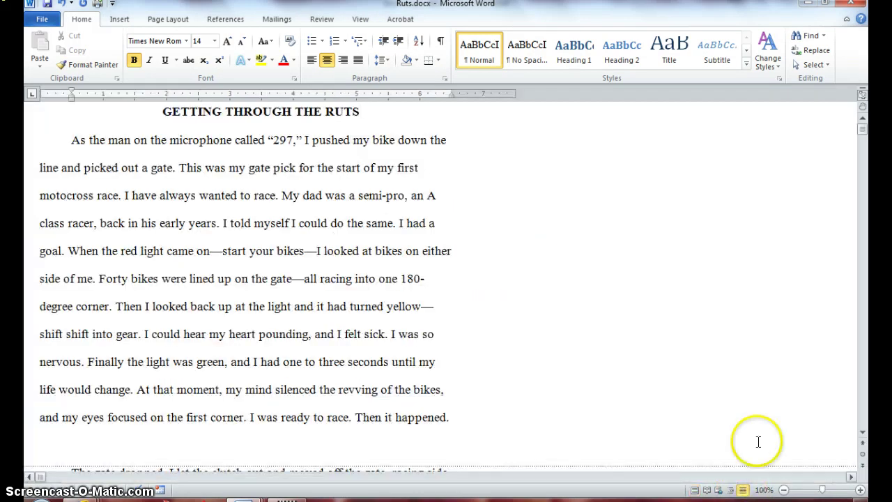
pyautogui.moveTo(862, 131); pyautogui.dragTo(864, 418)
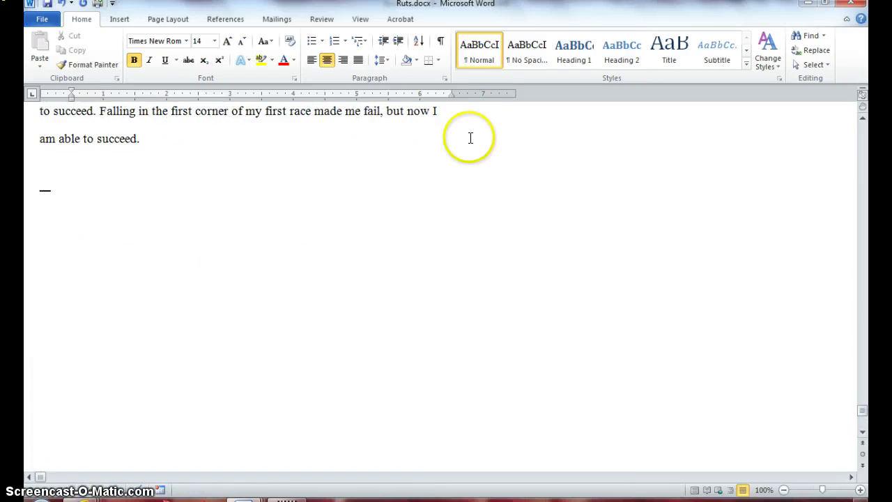
# Return the document to Print Layout view and save it under its existing name.
pyautogui.click(359, 19)
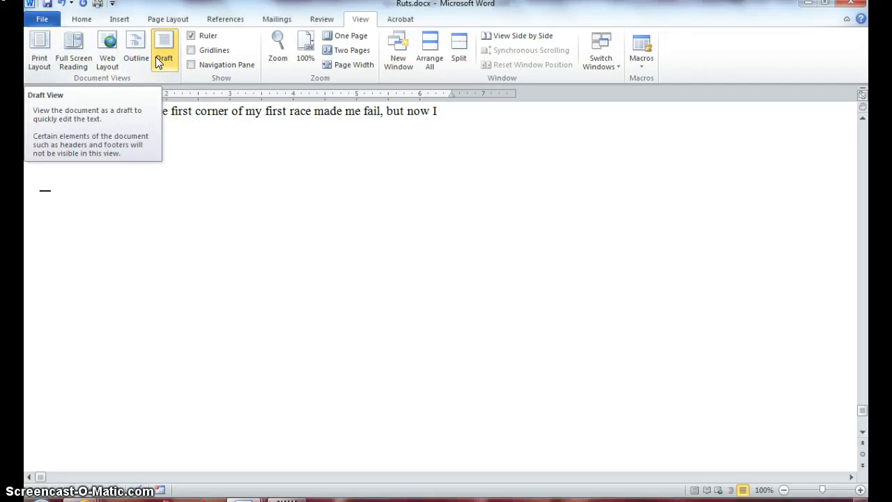
pyautogui.click(38, 45)
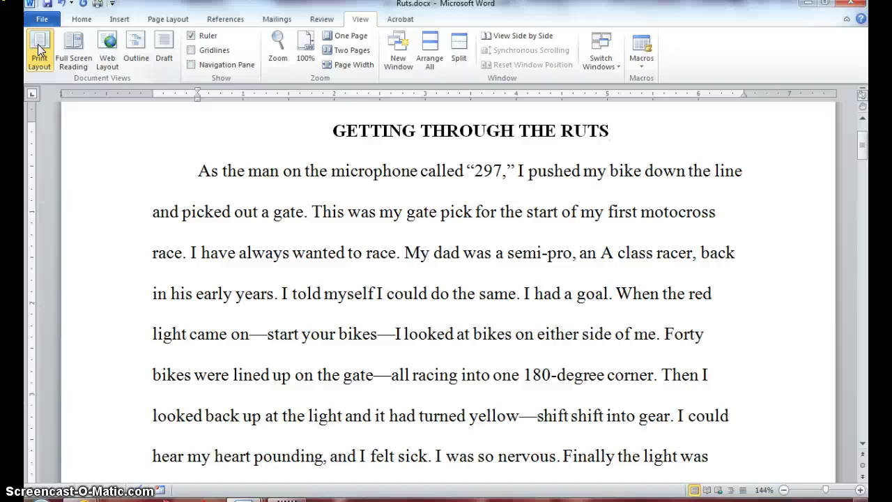
pyautogui.click(46, 6)
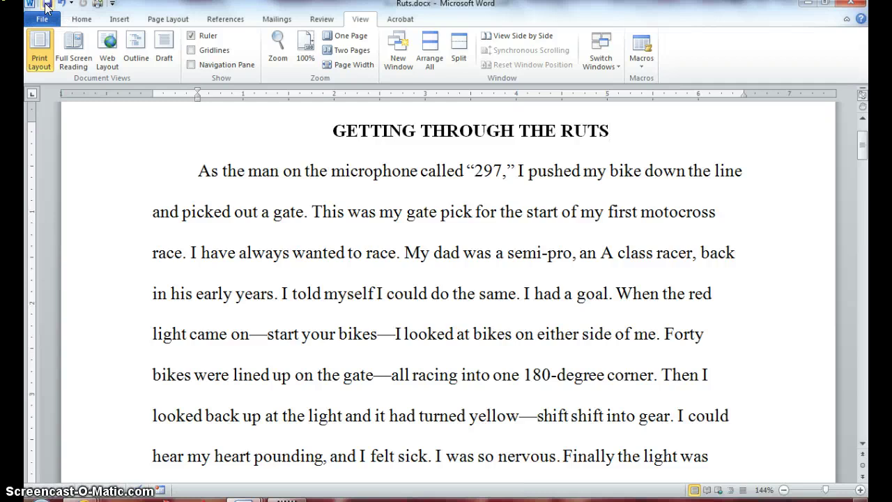